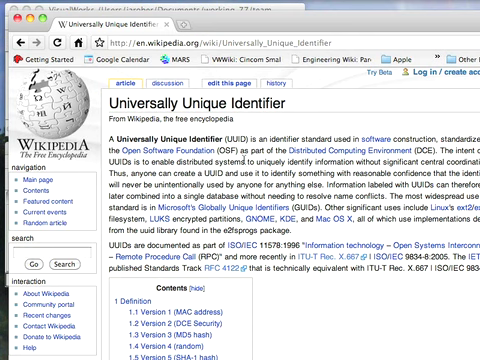
# Step: Drag the Firefox UUID article window right to uncover the VisualWorks windows
pyautogui.moveTo(95, 13); pyautogui.dragTo(470, 15)
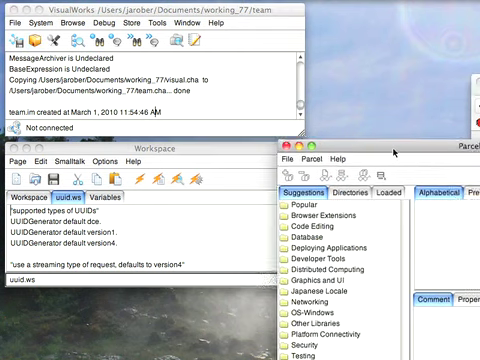
# Step: Load the UUID parcel from the preview/parcels directory, then close Parcel Manager
pyautogui.moveTo(412, 153); pyautogui.dragTo(150, 21)
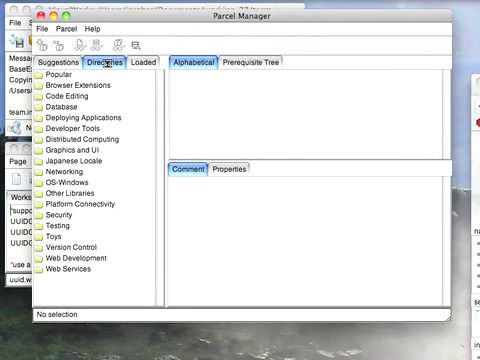
pyautogui.click(104, 62)
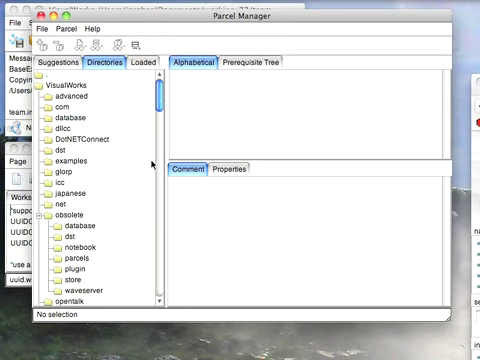
pyautogui.moveTo(158, 95); pyautogui.dragTo(158, 250)
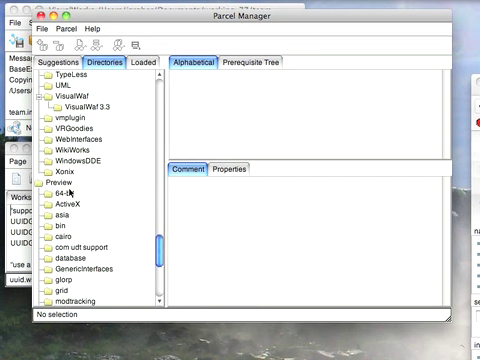
pyautogui.scroll(-3, 72, 220)
pyautogui.scroll(-3, 72, 240)
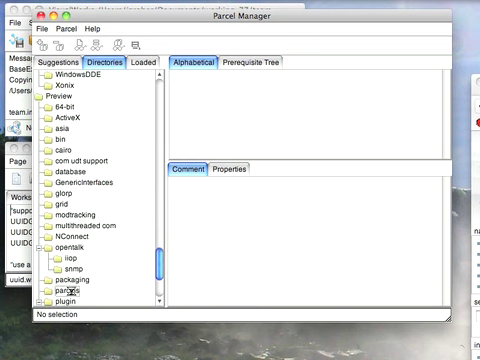
pyautogui.click(68, 290)
pyautogui.click(195, 139)
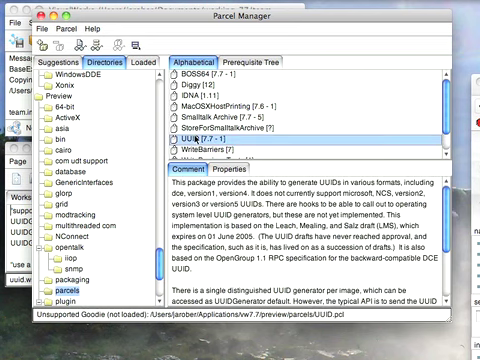
pyautogui.rightClick(197, 139)
pyautogui.click(225, 140)
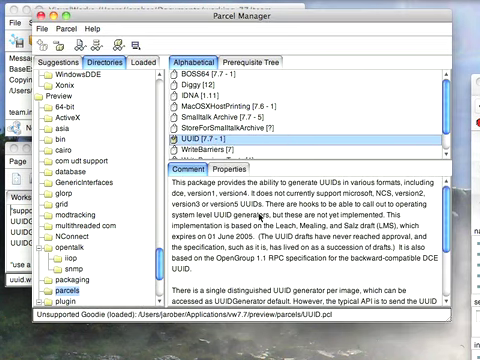
pyautogui.click(38, 14)
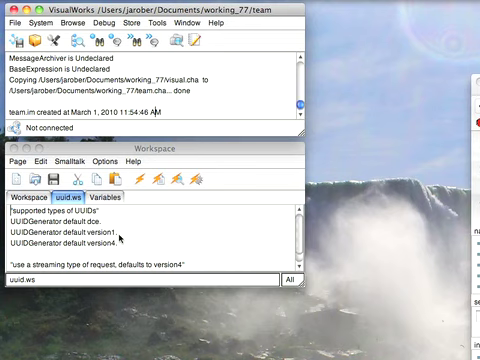
# Step: Print it on the UUIDGenerator default dce, version1 and version4 lines
pyautogui.click(14, 222)
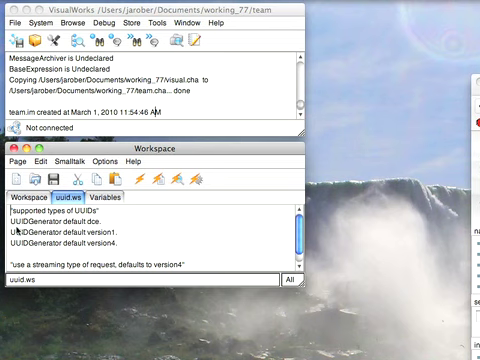
pyautogui.moveTo(11, 221); pyautogui.dragTo(100, 221)
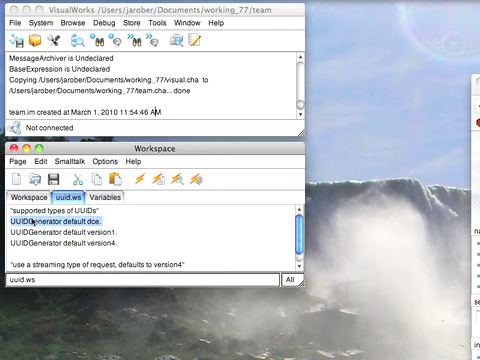
pyautogui.rightClick(103, 222)
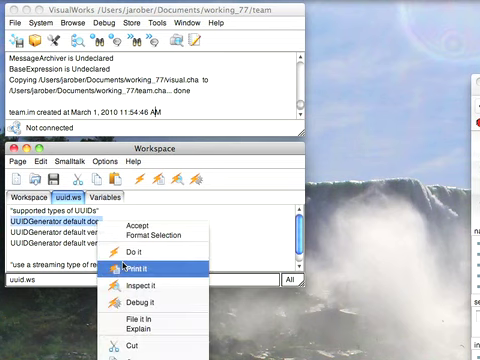
pyautogui.click(122, 268)
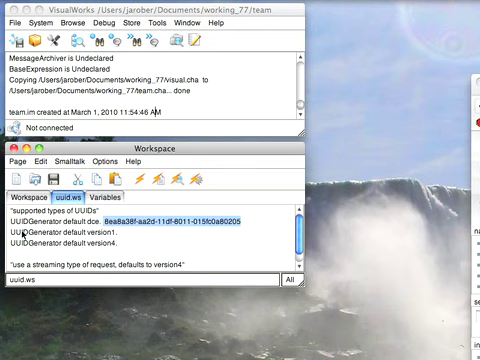
pyautogui.moveTo(10, 232); pyautogui.dragTo(117, 232)
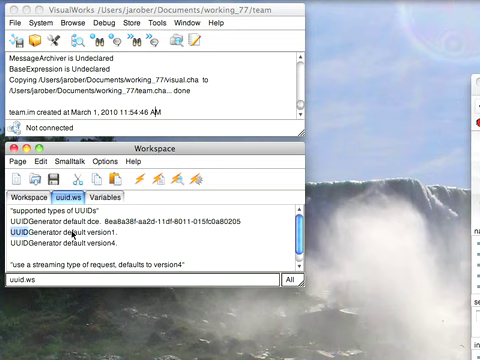
pyautogui.rightClick(134, 233)
pyautogui.click(170, 231)
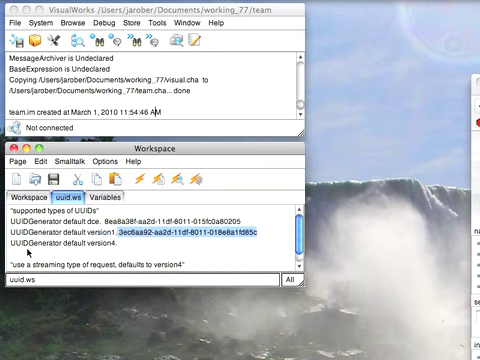
pyautogui.moveTo(10, 243); pyautogui.dragTo(117, 243)
pyautogui.rightClick(146, 245)
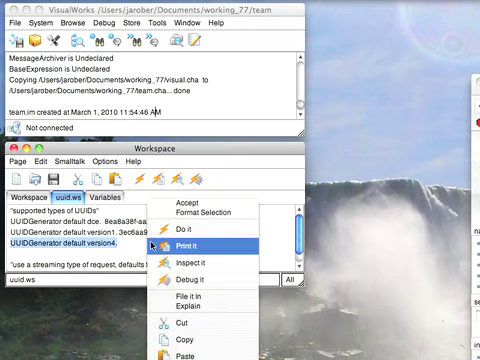
pyautogui.click(170, 245)
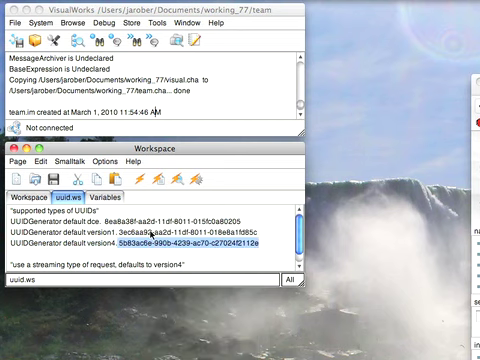
pyautogui.scroll(-2, 150, 232)
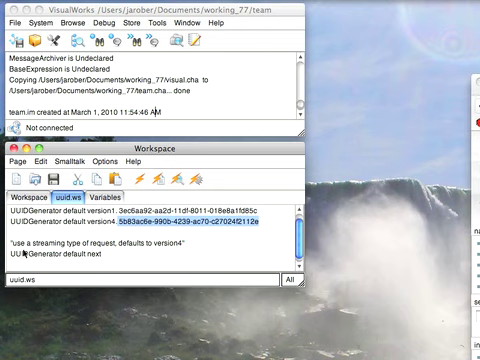
# Step: Print it on 'UUIDGenerator default next' to insert its generated UUID
pyautogui.moveTo(10, 255); pyautogui.dragTo(108, 255)
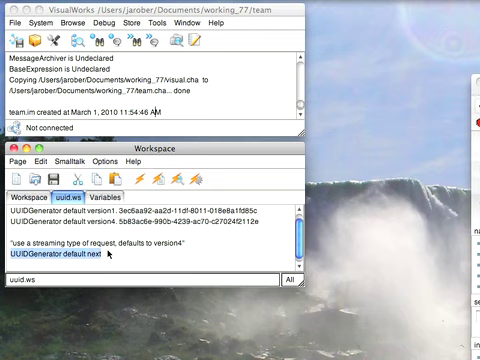
pyautogui.rightClick(108, 255)
pyautogui.click(147, 253)
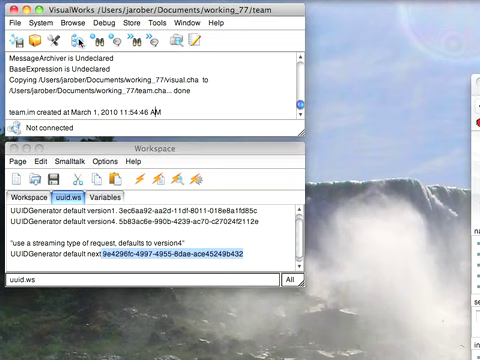
# Step: Open the System Browser on the UUIDGenerator class in the UUID package
pyautogui.click(79, 40)
pyautogui.moveTo(209, 59); pyautogui.dragTo(169, 20)
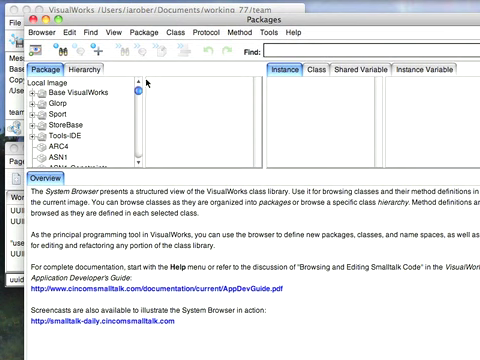
pyautogui.moveTo(139, 90); pyautogui.dragTo(139, 153)
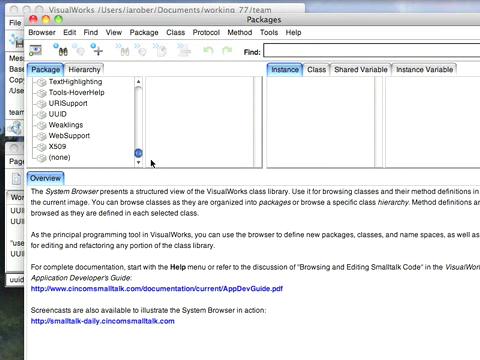
pyautogui.click(57, 114)
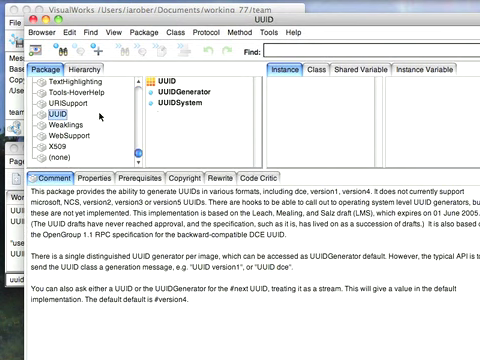
pyautogui.click(177, 92)
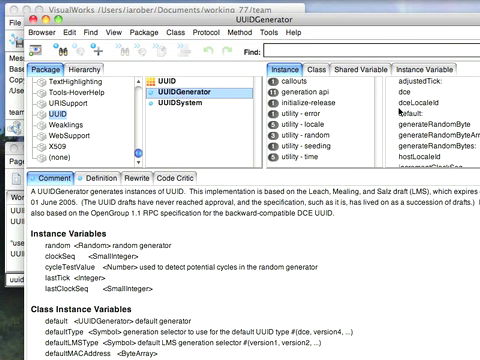
# Step: View the dce, ncs, next, version1, version2 and version4 method sources
pyautogui.click(407, 91)
pyautogui.scroll(-3, 406, 96)
pyautogui.scroll(-3, 406, 100)
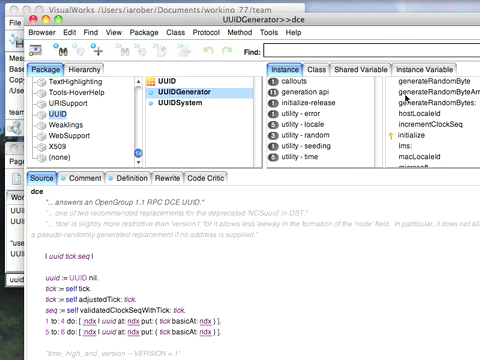
pyautogui.scroll(-2, 408, 104)
pyautogui.scroll(-2, 409, 108)
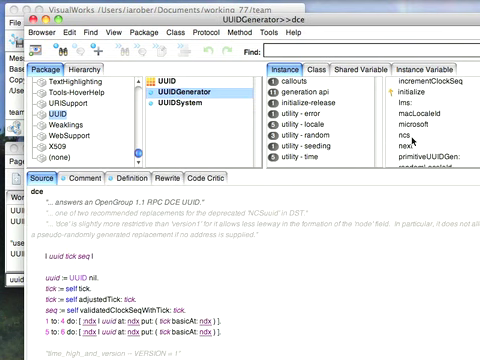
pyautogui.click(405, 134)
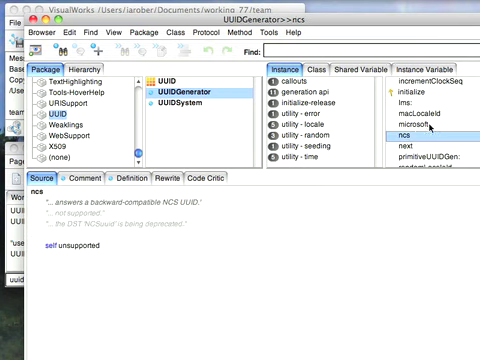
pyautogui.scroll(-1, 430, 124)
pyautogui.click(423, 126)
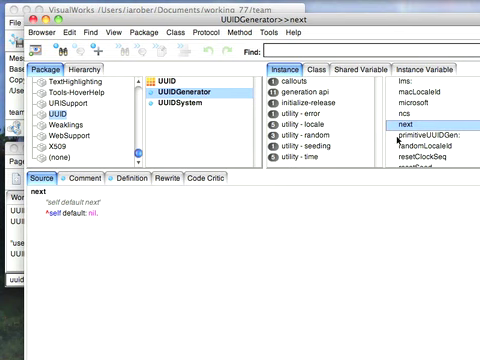
pyautogui.scroll(-2, 425, 110)
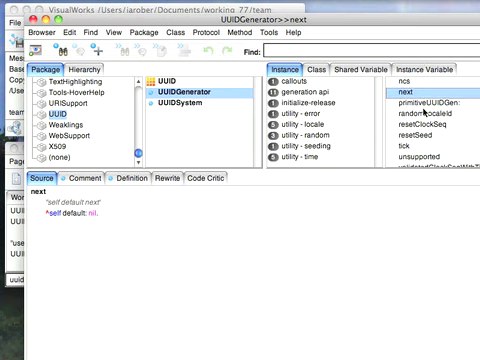
pyautogui.scroll(-2, 425, 110)
pyautogui.click(416, 135)
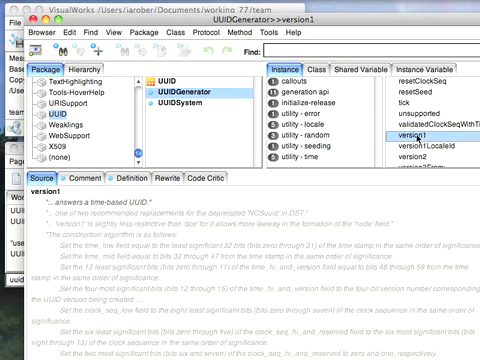
pyautogui.scroll(-2, 416, 135)
pyautogui.click(414, 136)
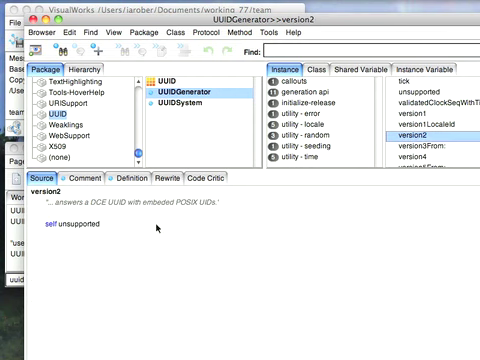
pyautogui.scroll(-1, 440, 128)
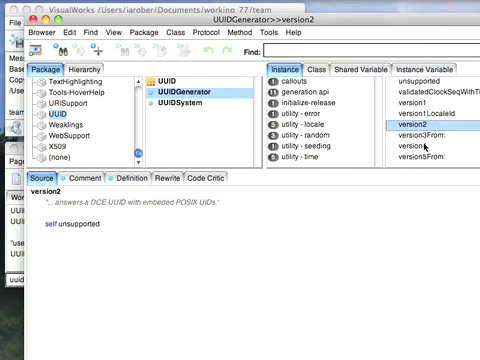
pyautogui.click(424, 147)
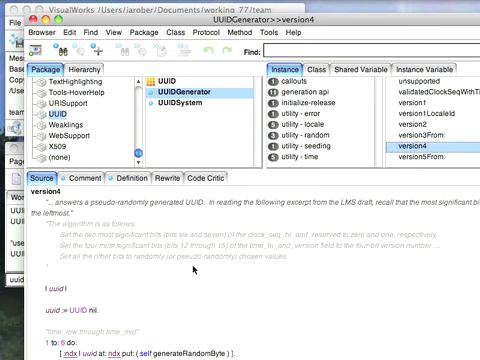